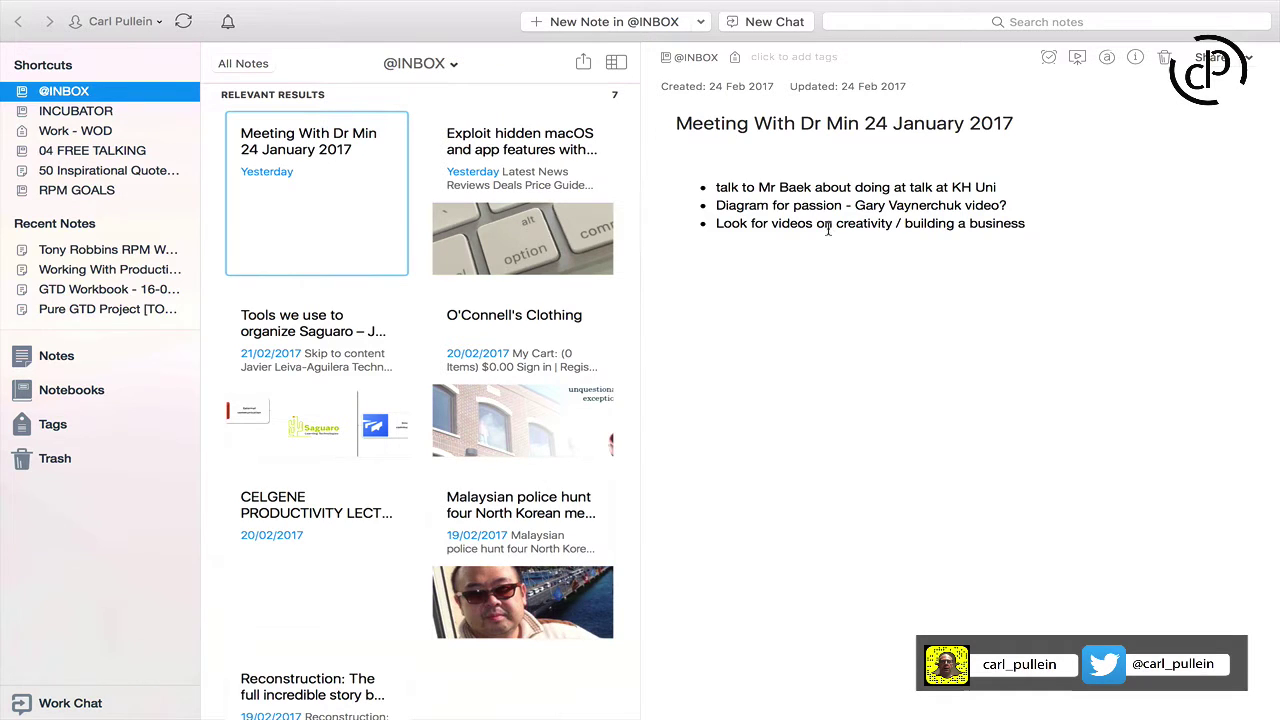
Zoom the Dr Min note text larger and back to normal, then open the note in its own window.
{"action": "key", "text": "super+plus"}
{"action": "key", "text": "super+plus"}
{"action": "key", "text": "super+plus"}
{"action": "key", "text": "super+plus"}
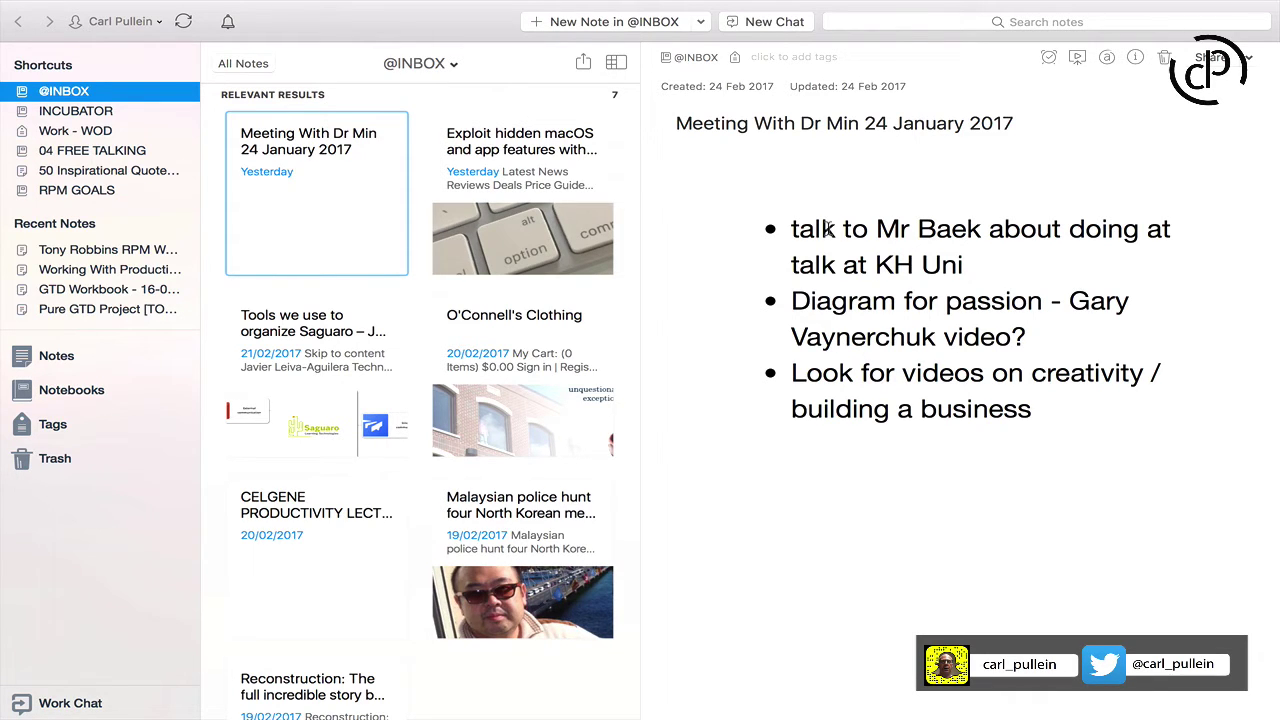
{"action": "key", "text": "super+minus"}
{"action": "key", "text": "super+minus"}
{"action": "key", "text": "super+minus"}
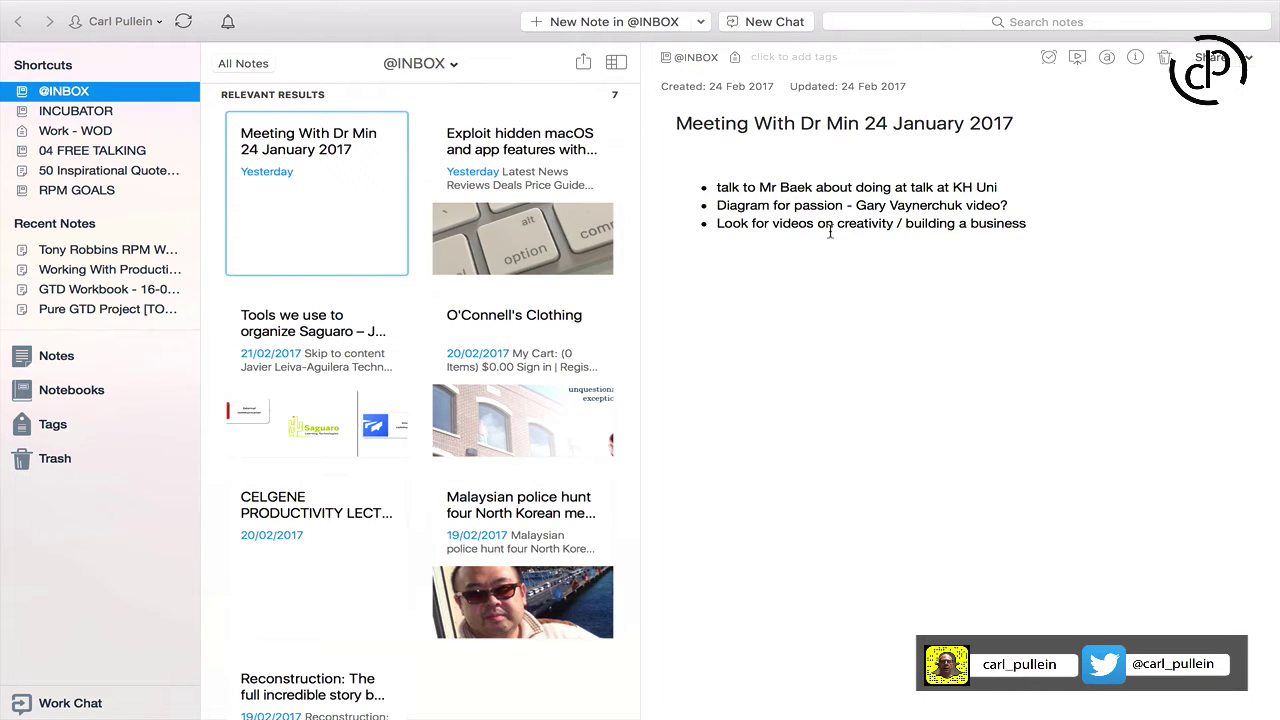
{"action": "key", "text": "super+plus"}
{"action": "key", "text": "super+plus"}
{"action": "key", "text": "super+plus"}
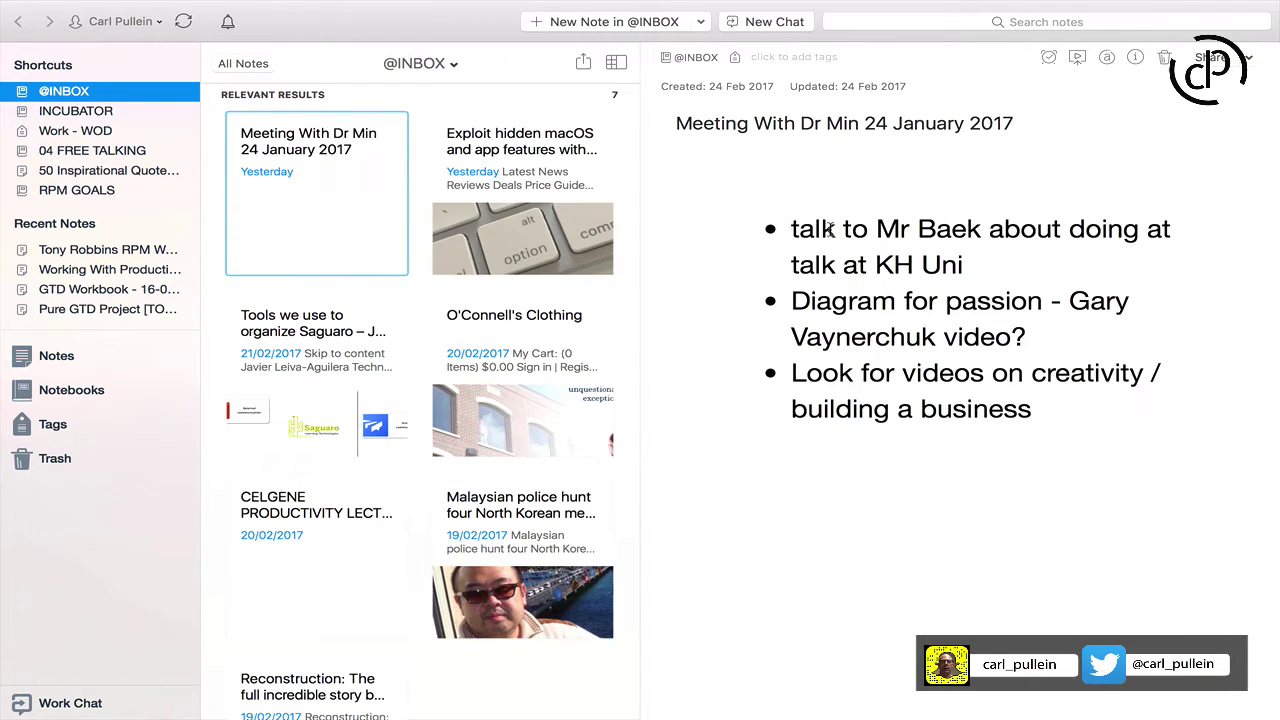
{"action": "key", "text": "super+minus"}
{"action": "key", "text": "super+minus"}
{"action": "key", "text": "super+minus"}
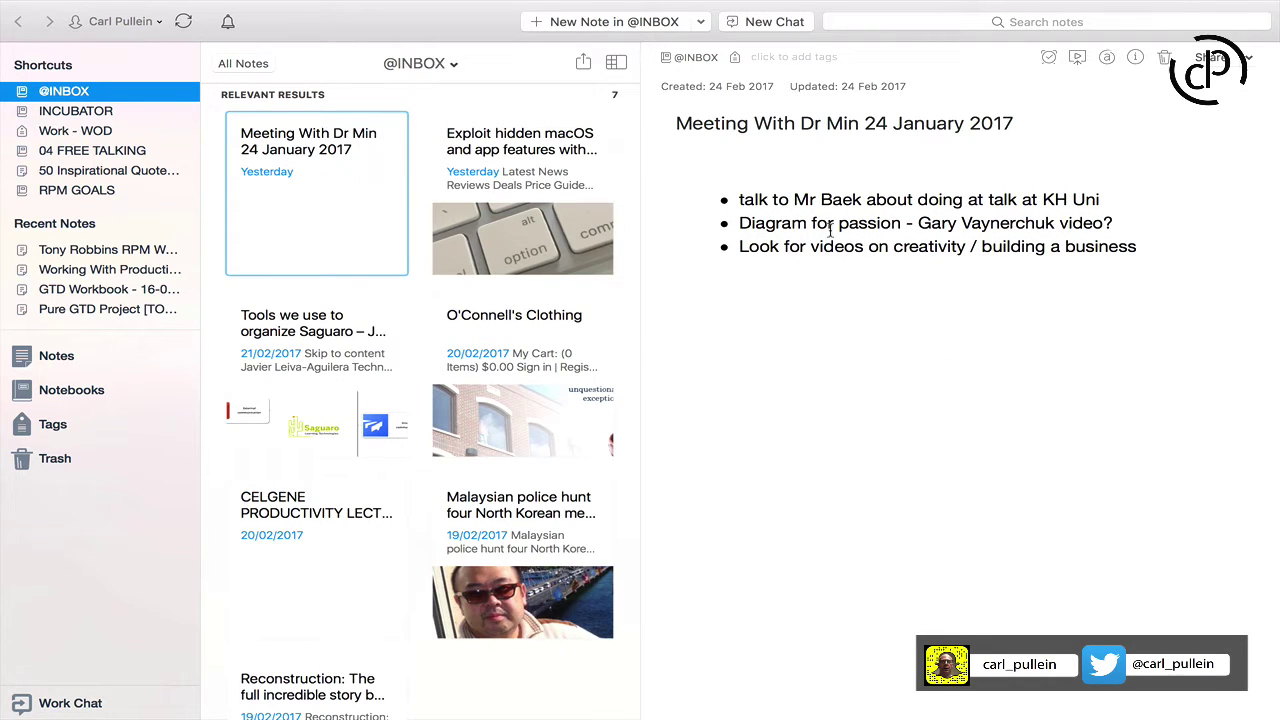
{"action": "double_click", "coordinate": [349, 209]}
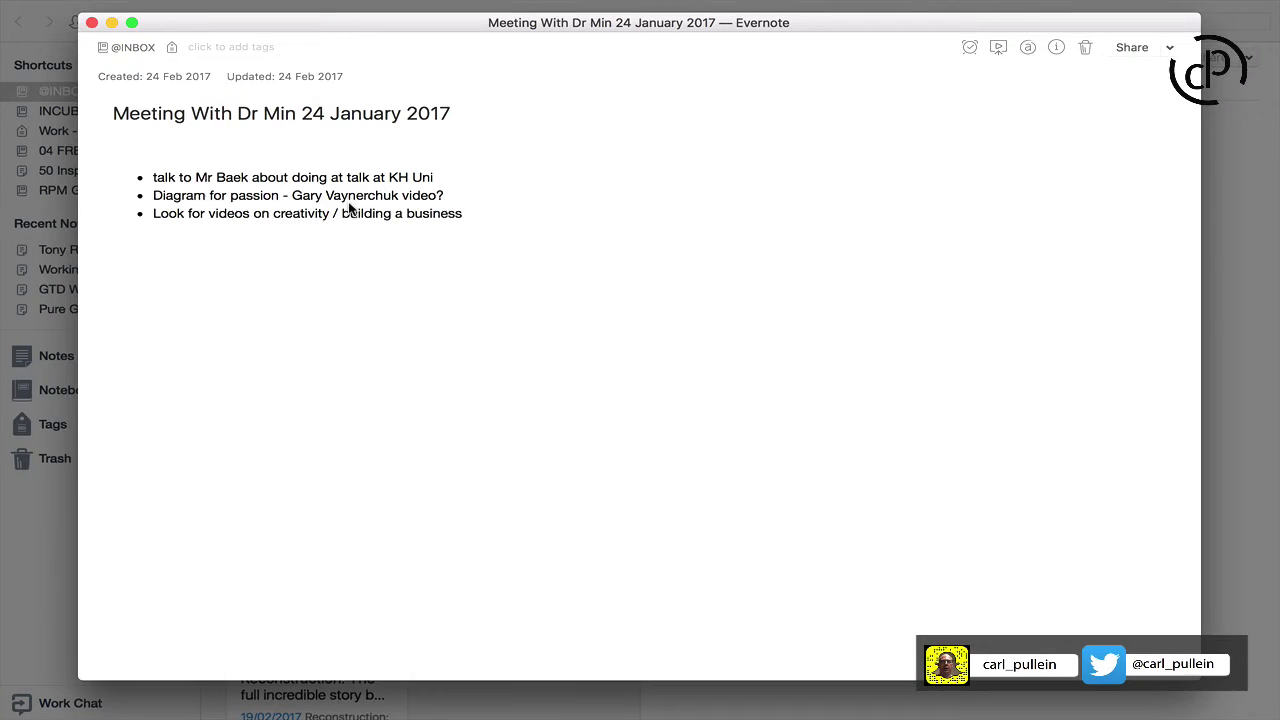
{"action": "key", "text": "super+plus"}
{"action": "key", "text": "super+plus"}
{"action": "key", "text": "super+plus"}
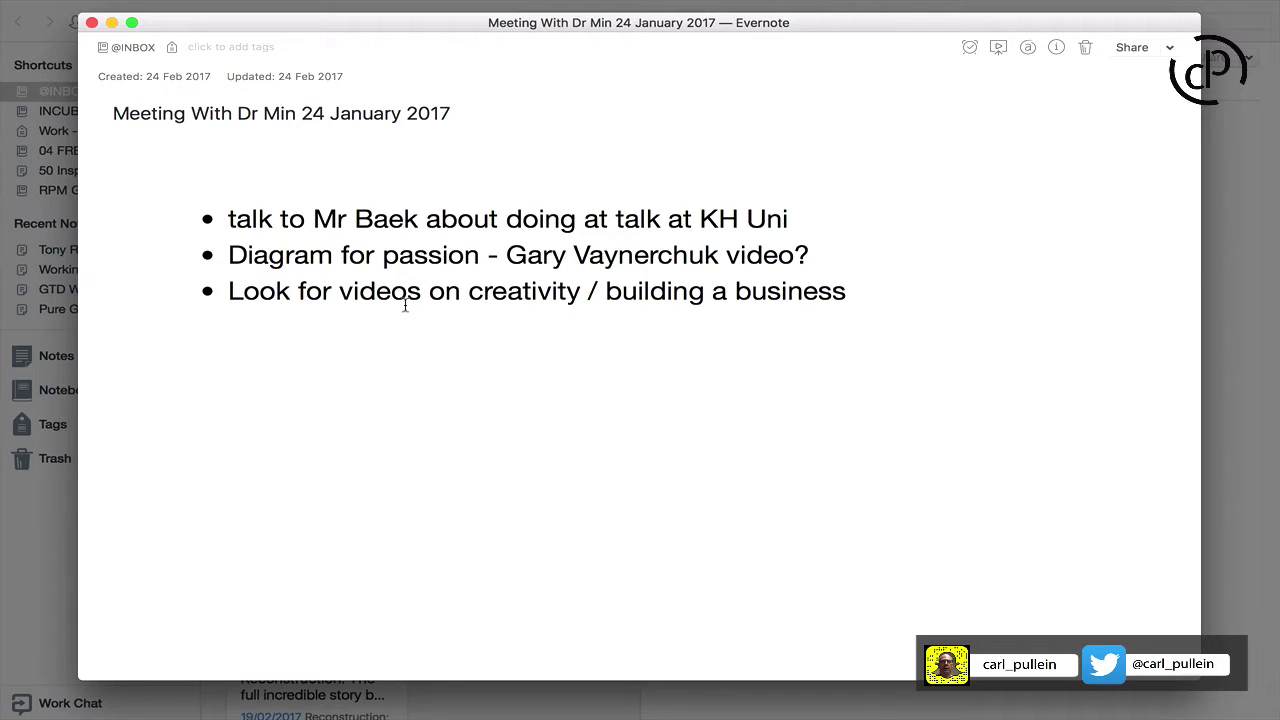
{"action": "key", "text": "super+minus"}
{"action": "key", "text": "super+minus"}
{"action": "key", "text": "super+minus"}
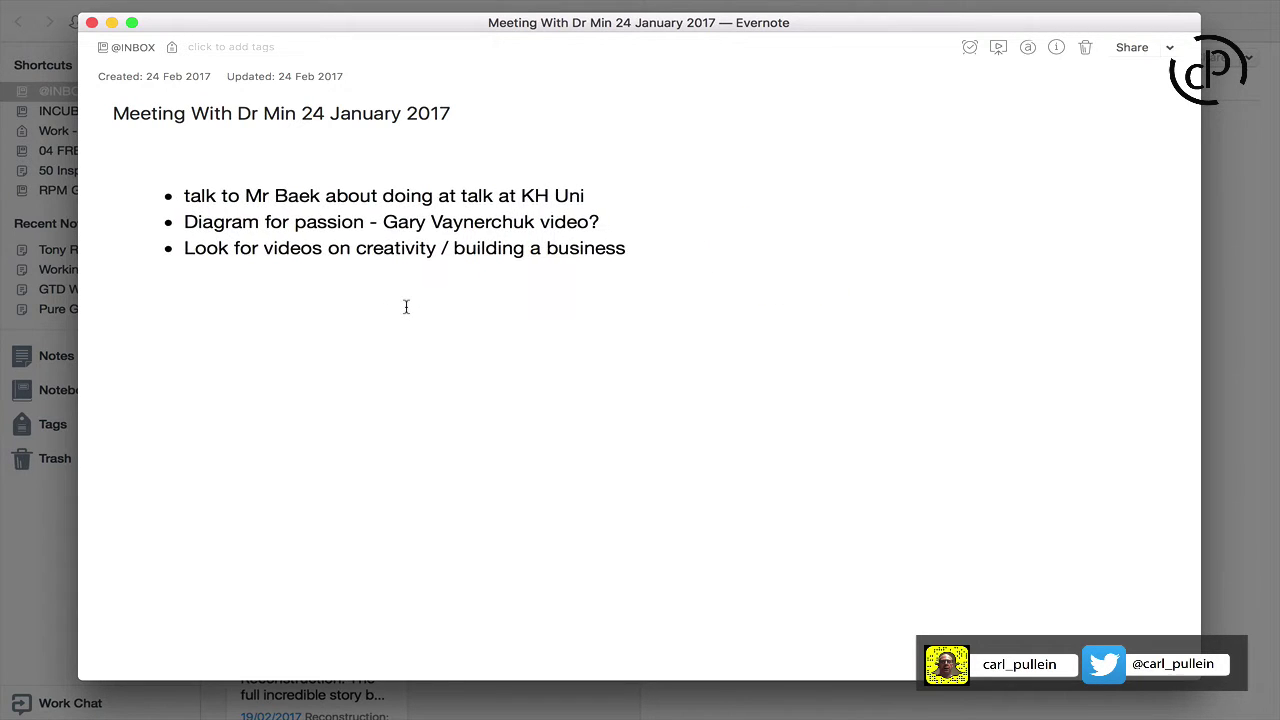
{"action": "key", "text": "super+plus"}
{"action": "key", "text": "super+plus"}
{"action": "key", "text": "super+plus"}
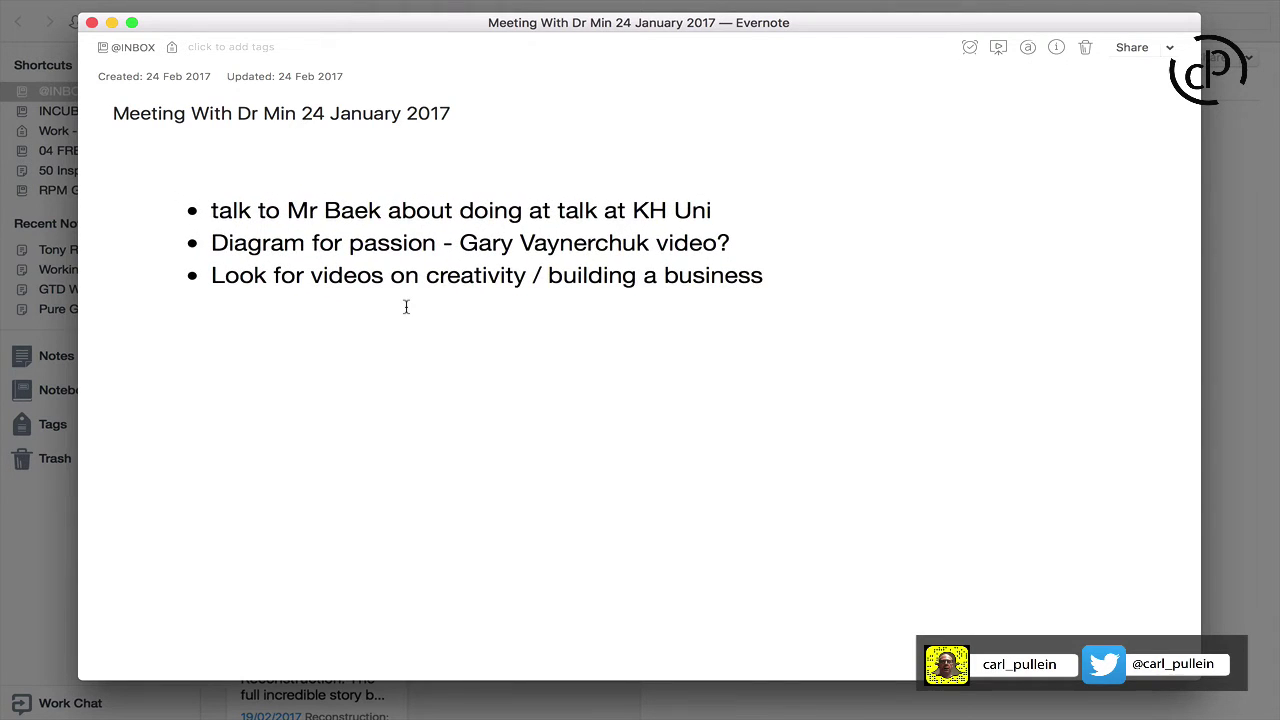
{"action": "key", "text": "super+minus"}
{"action": "key", "text": "super+minus"}
{"action": "key", "text": "super+minus"}
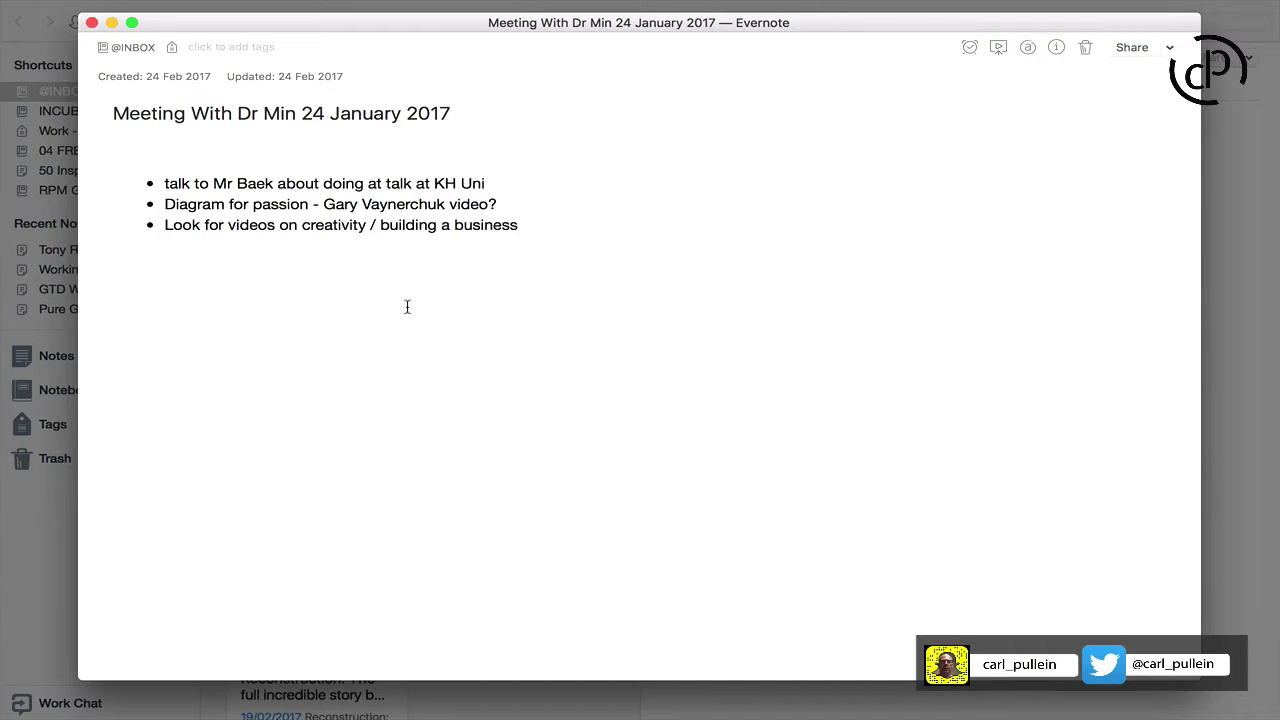
{"action": "key", "text": "super+plus"}
{"action": "key", "text": "super+plus"}
{"action": "key", "text": "super+minus"}
{"action": "key", "text": "super+minus"}
{"action": "key", "text": "super+minus"}
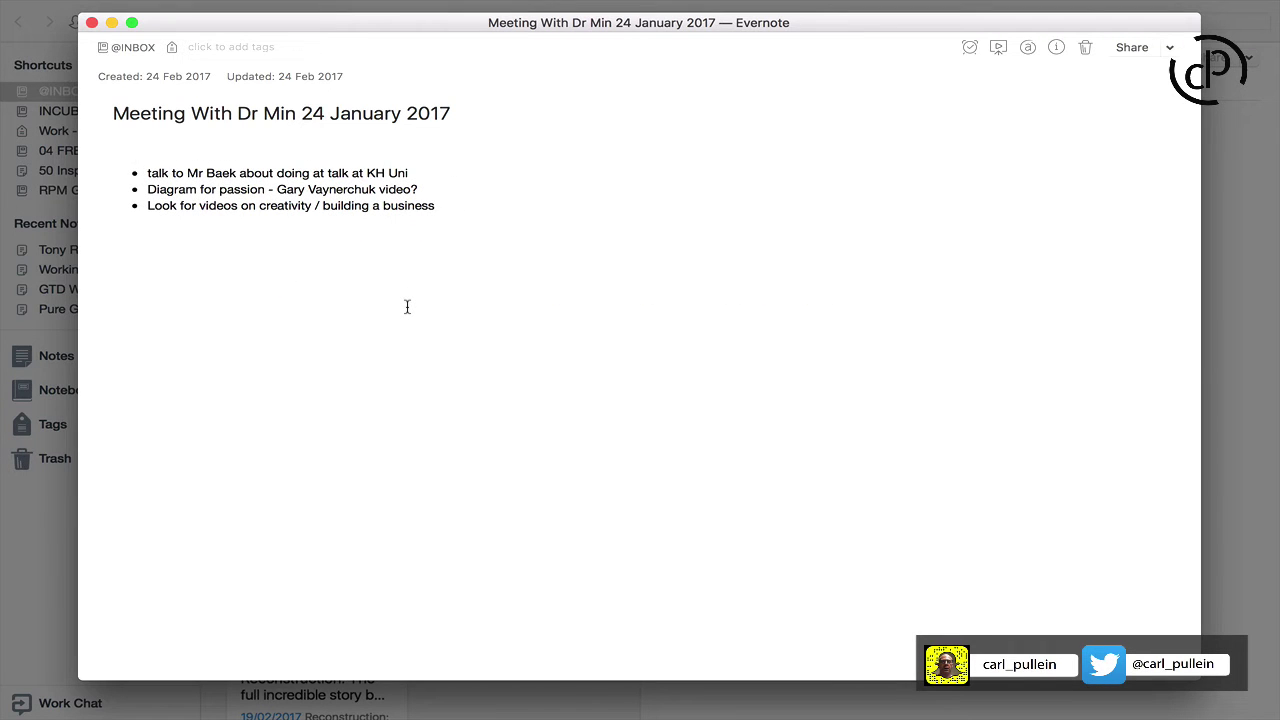
{"action": "key", "text": "super+minus"}
{"action": "key", "text": "super+minus"}
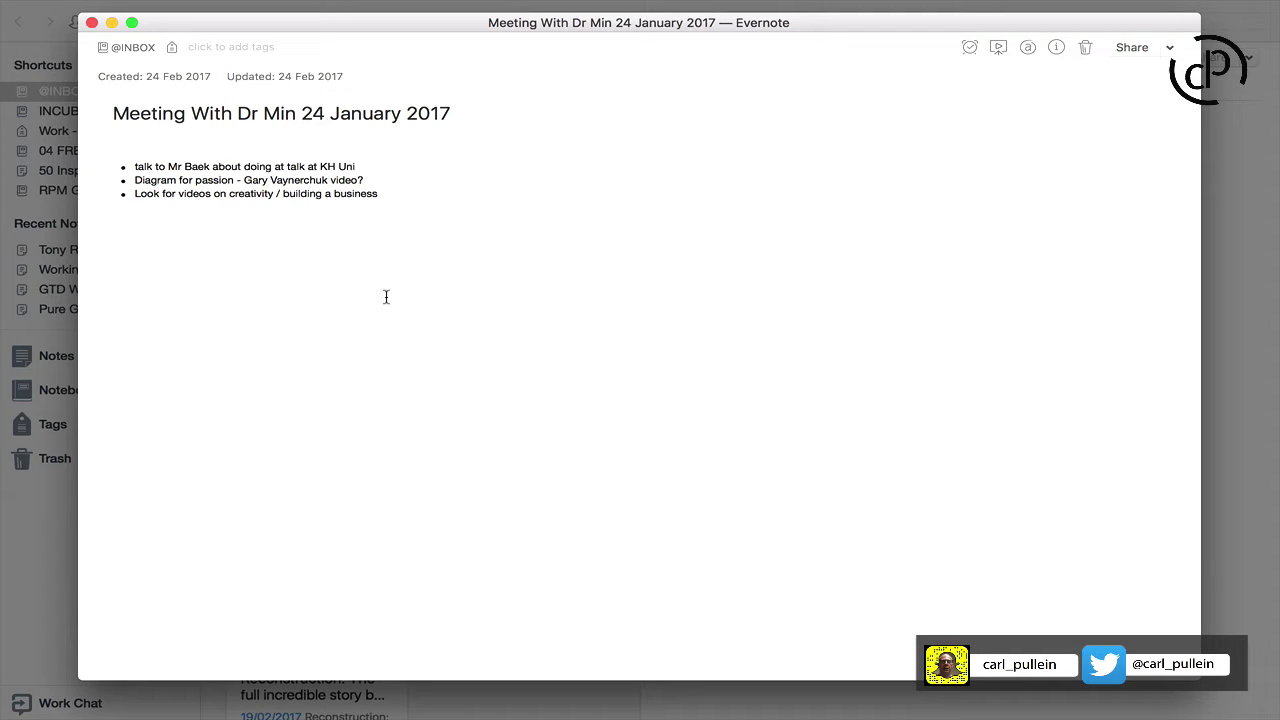
{"action": "key", "text": "super+plus"}
{"action": "key", "text": "super+plus"}
{"action": "key", "text": "super+plus"}
{"action": "key", "text": "super+plus"}
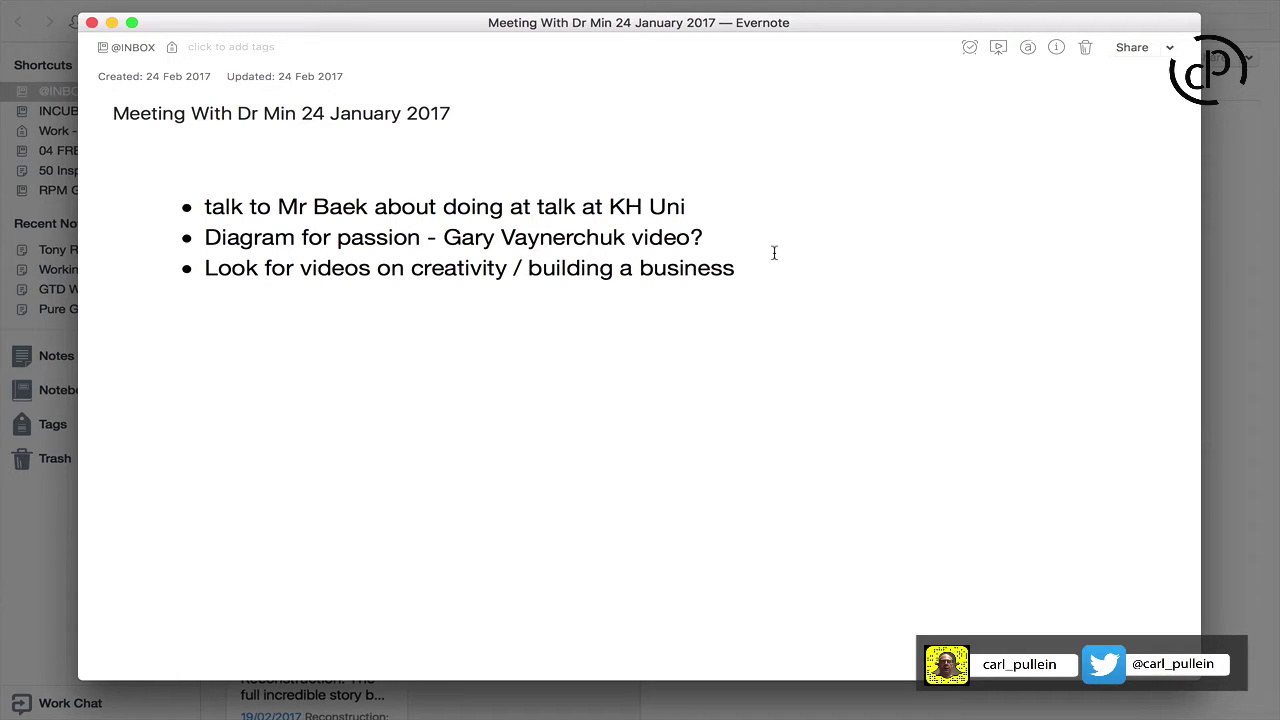
{"action": "key", "text": "super+minus"}
{"action": "key", "text": "super+minus"}
{"action": "key", "text": "super+minus"}
{"action": "key", "text": "super+minus"}
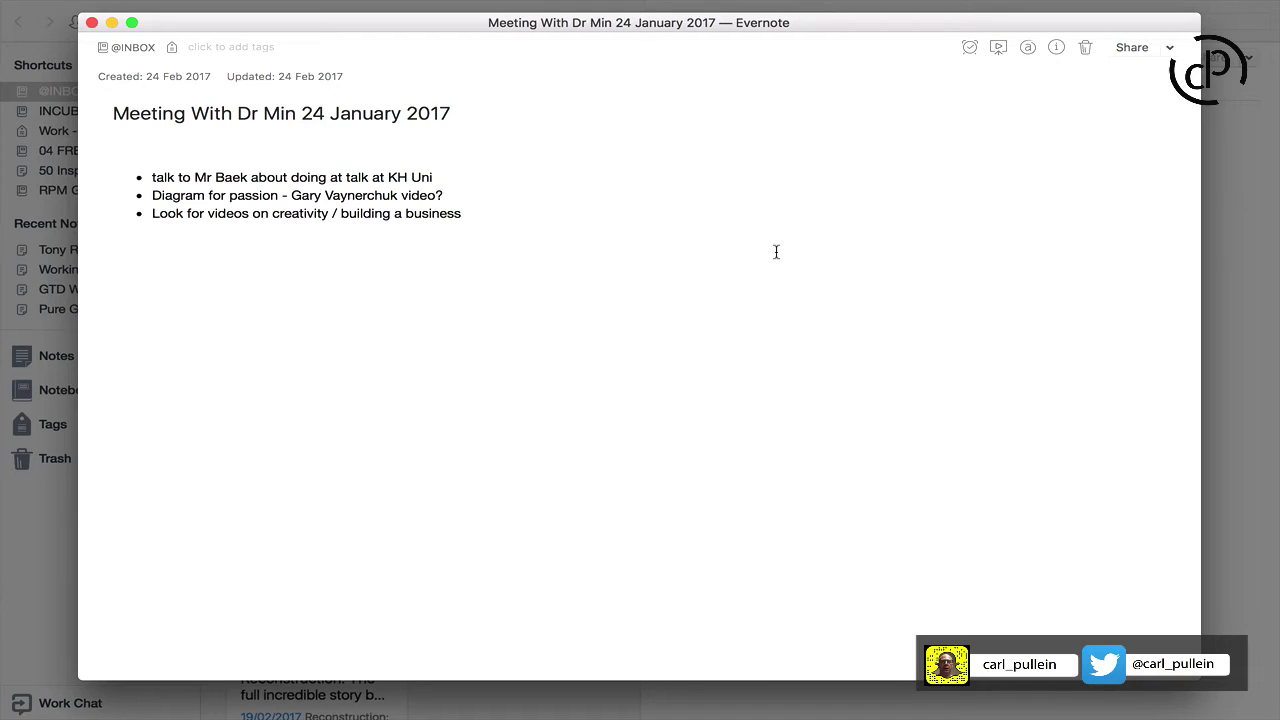
{"action": "key", "text": "super+minus"}
{"action": "key", "text": "super+plus"}
{"action": "key", "text": "super+plus"}
{"action": "key", "text": "super+plus"}
{"action": "key", "text": "super+plus"}
{"action": "key", "text": "super+minus"}
{"action": "key", "text": "super+minus"}
{"action": "key", "text": "super+minus"}
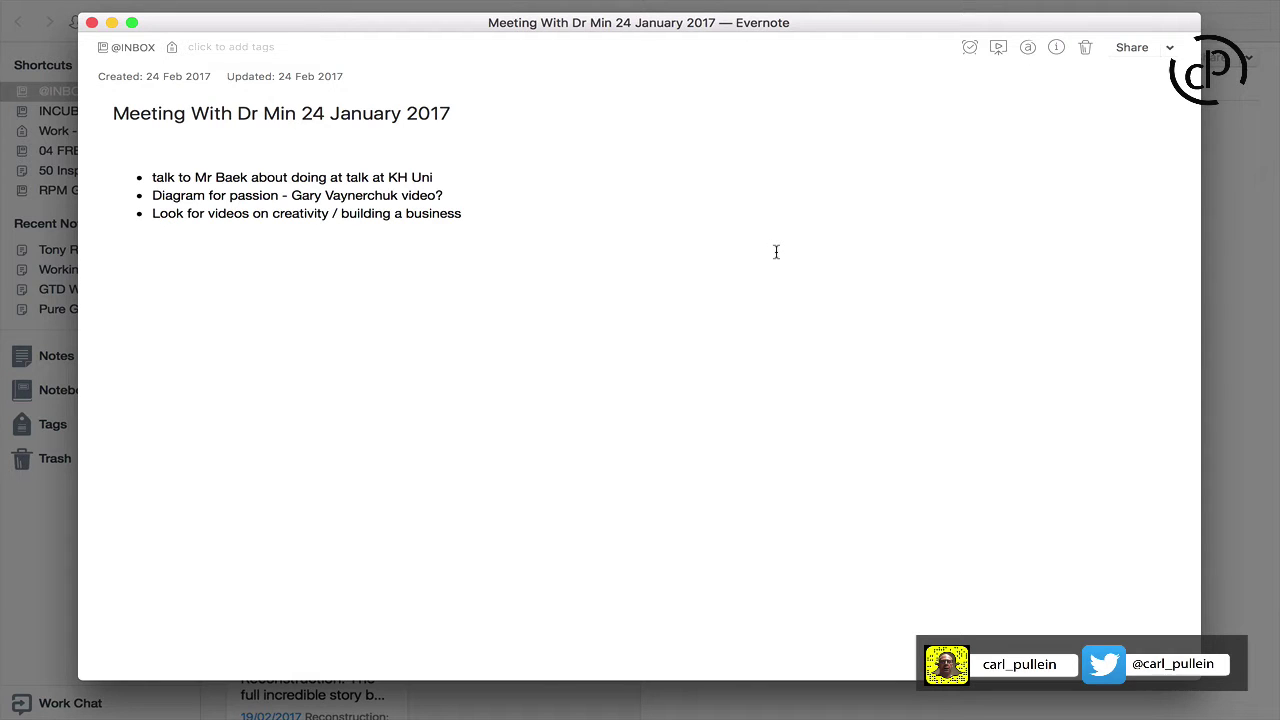
{"action": "left_click", "coordinate": [91, 23]}
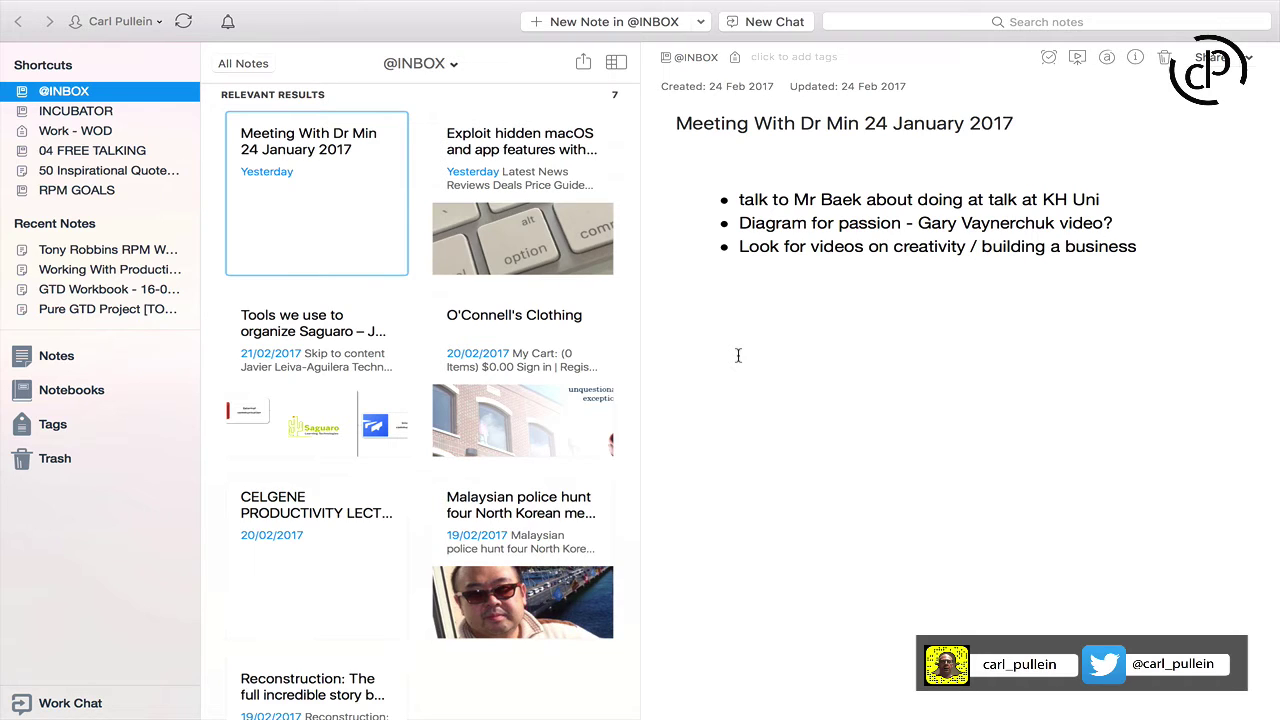
{"action": "mouse_move", "coordinate": [200, 3]}
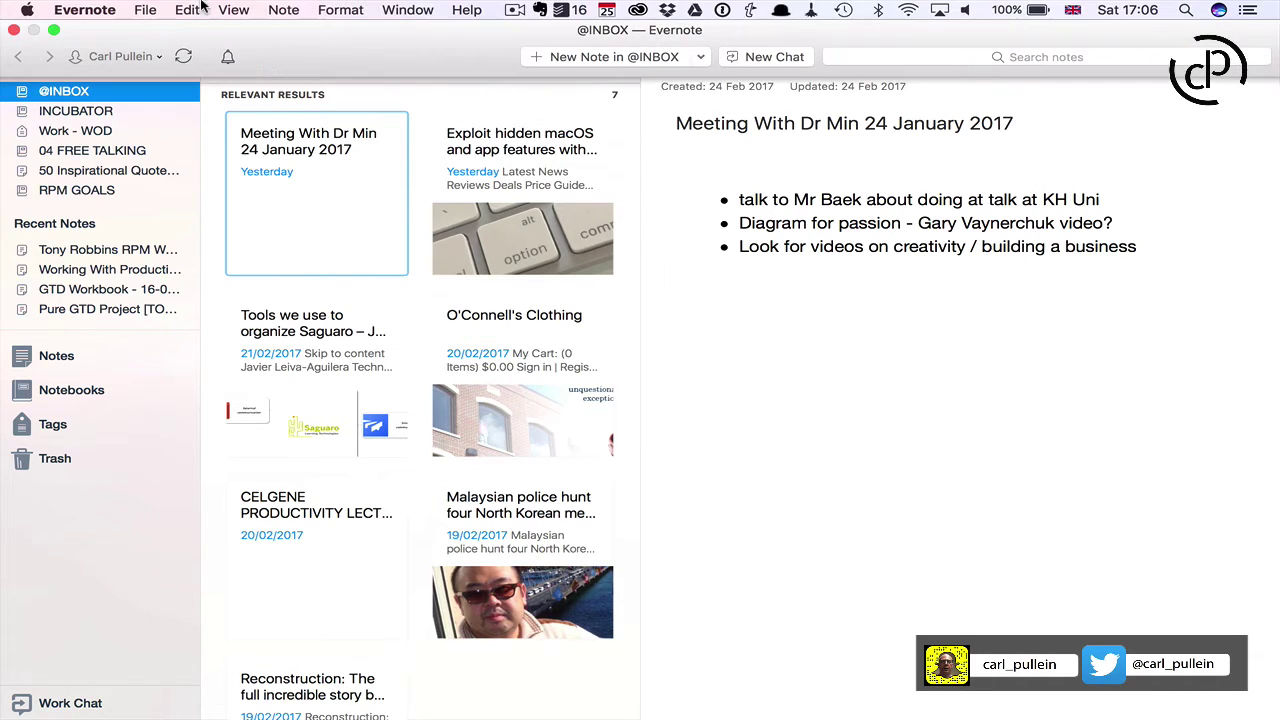
Open the Fonts chooser for the Helvetica Neue 14 note text from the Preferences Formatting settings.
{"action": "left_click", "coordinate": [95, 10]}
{"action": "left_click", "coordinate": [116, 76]}
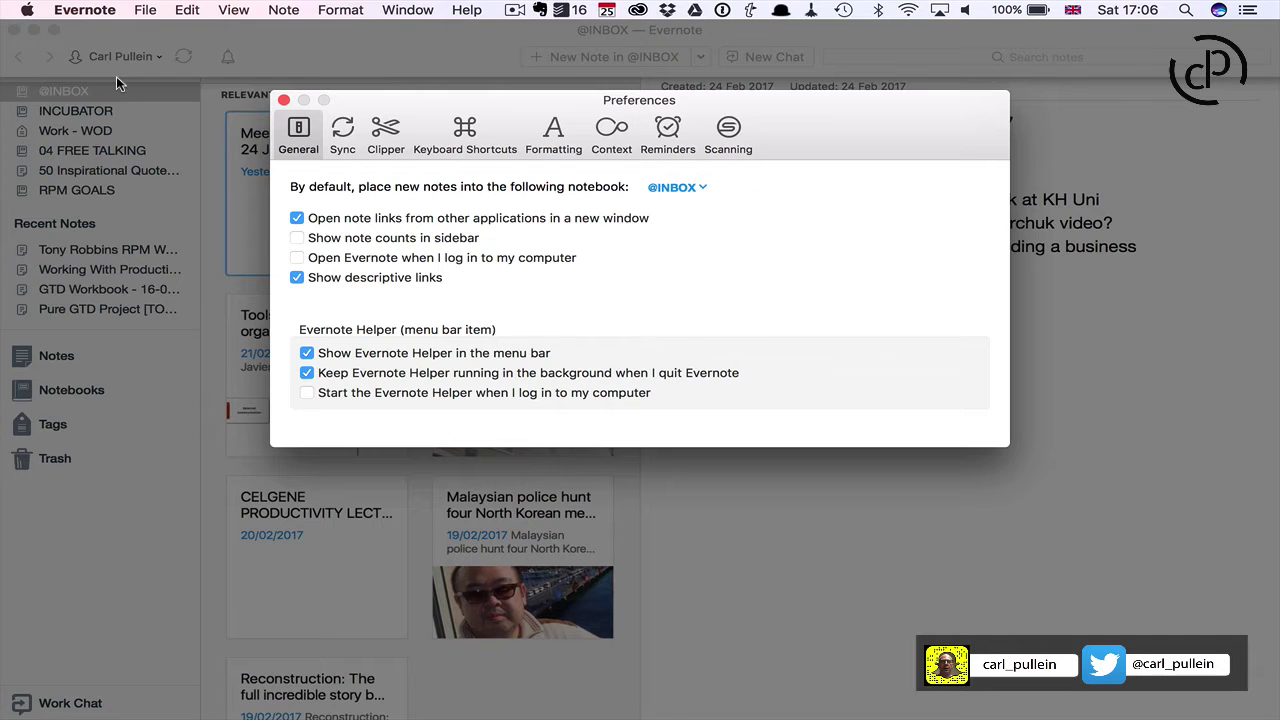
{"action": "left_click", "coordinate": [553, 135]}
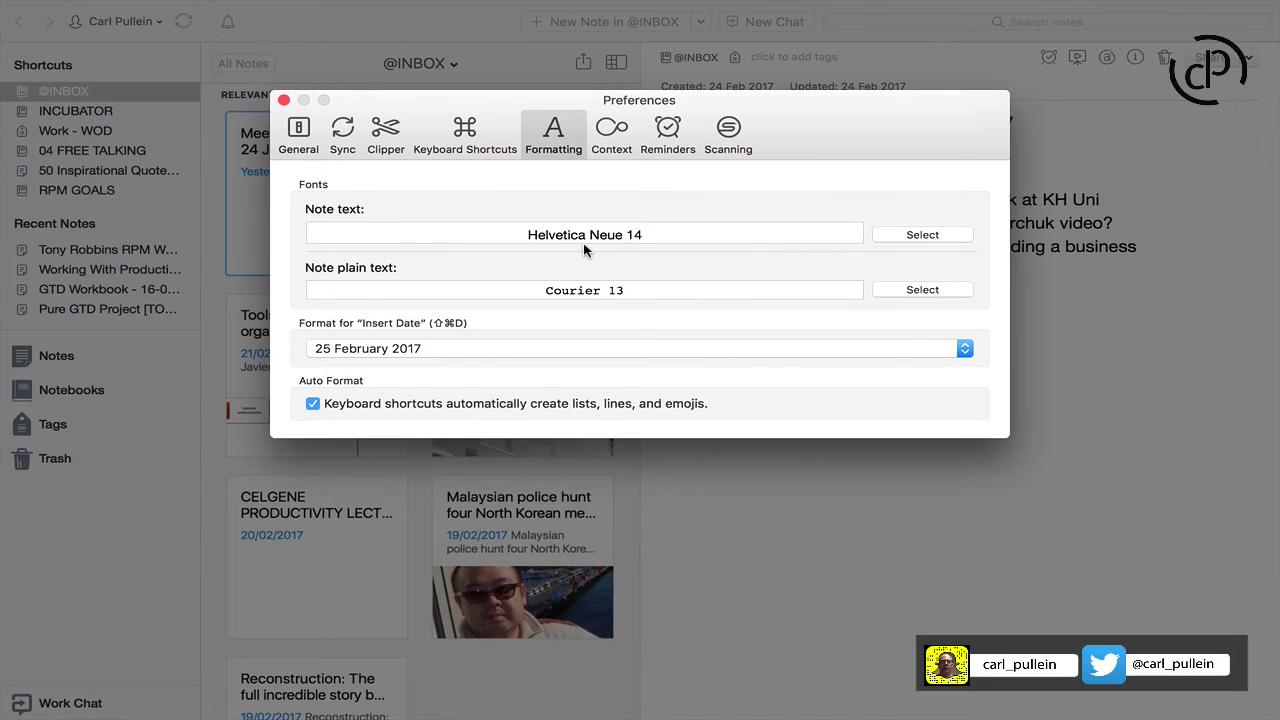
{"action": "left_click", "coordinate": [930, 235]}
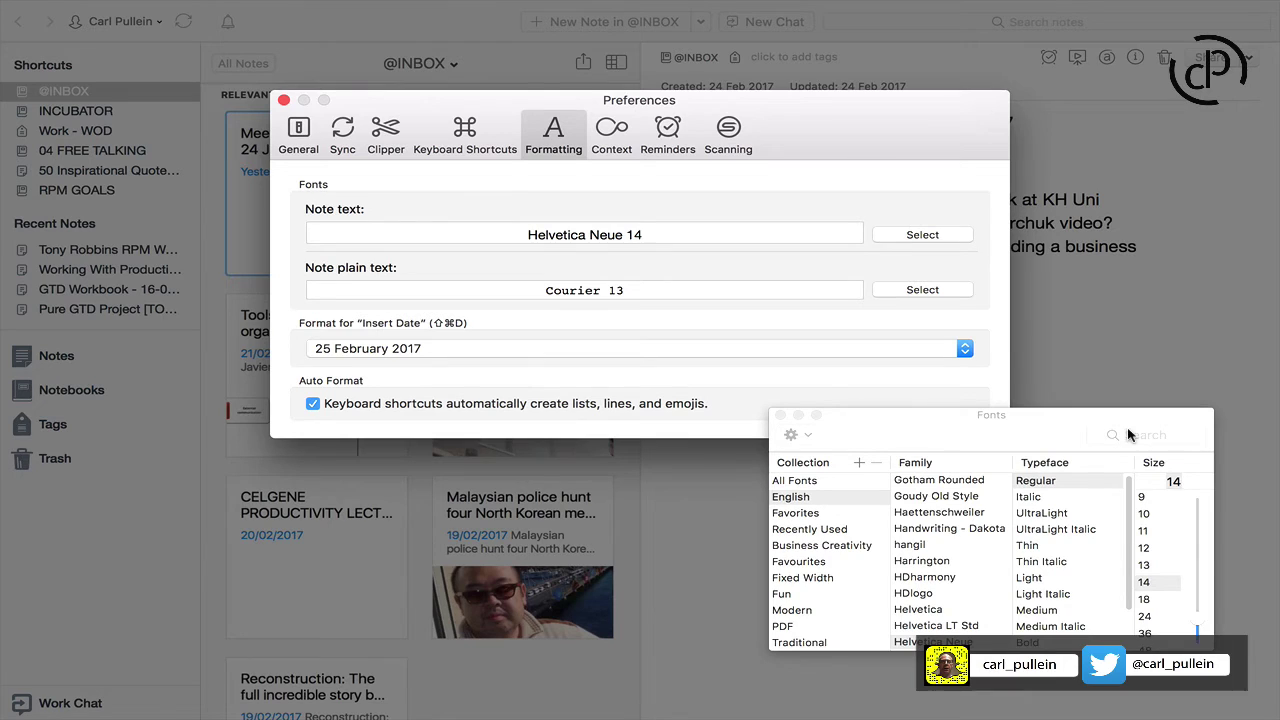
{"action": "mouse_move", "coordinate": [1200, 624]}
{"action": "left_mouse_down"}
{"action": "mouse_move", "coordinate": [1195, 588]}
{"action": "mouse_move", "coordinate": [1195, 606]}
{"action": "left_mouse_up"}
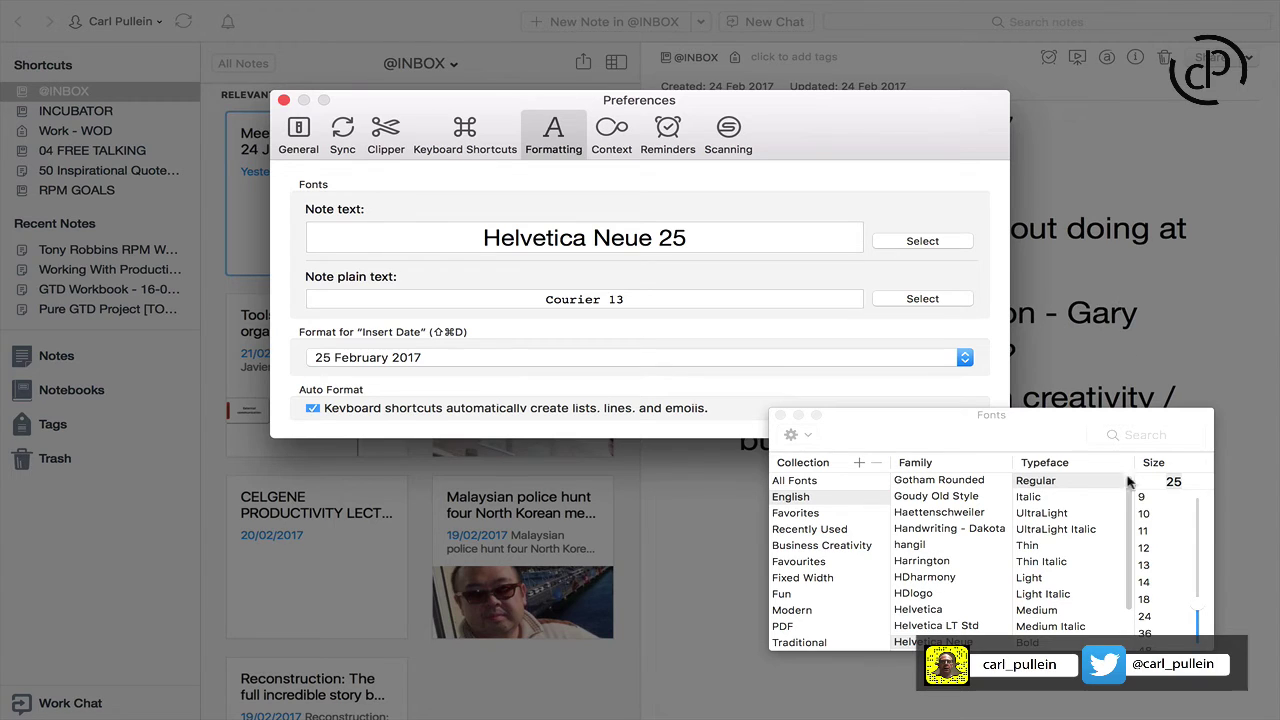
{"action": "left_click_drag", "start_coordinate": [1197, 607], "coordinate": [1196, 625]}
{"action": "left_click", "coordinate": [1152, 582]}
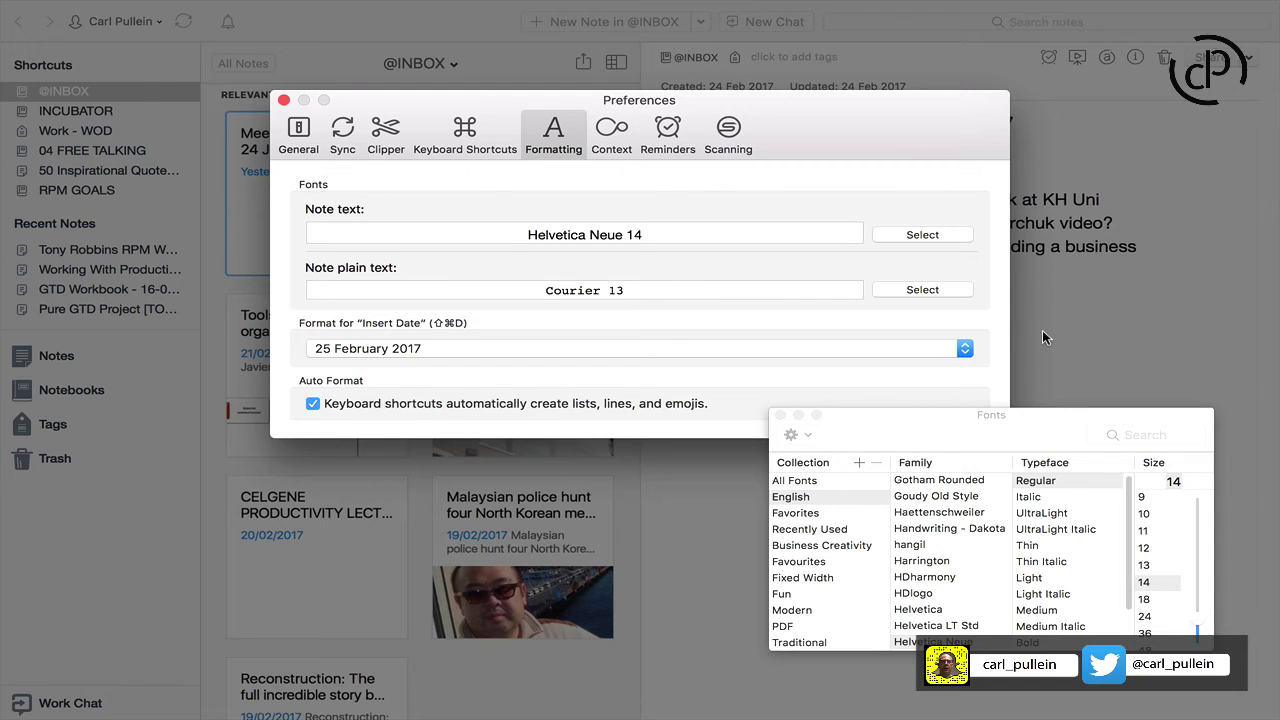
Reposition and enlarge the Fonts panel to show more fonts.
{"action": "left_click_drag", "start_coordinate": [895, 425], "coordinate": [481, 163]}
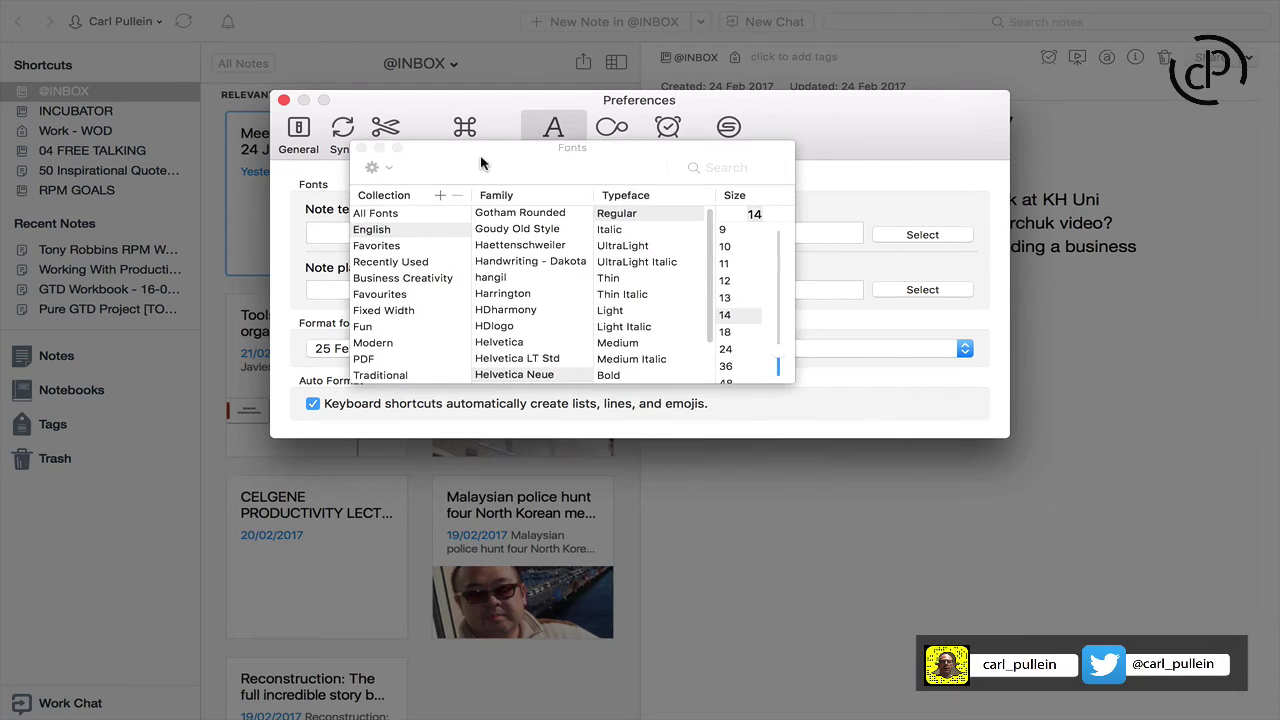
{"action": "left_click_drag", "start_coordinate": [793, 379], "coordinate": [978, 490]}
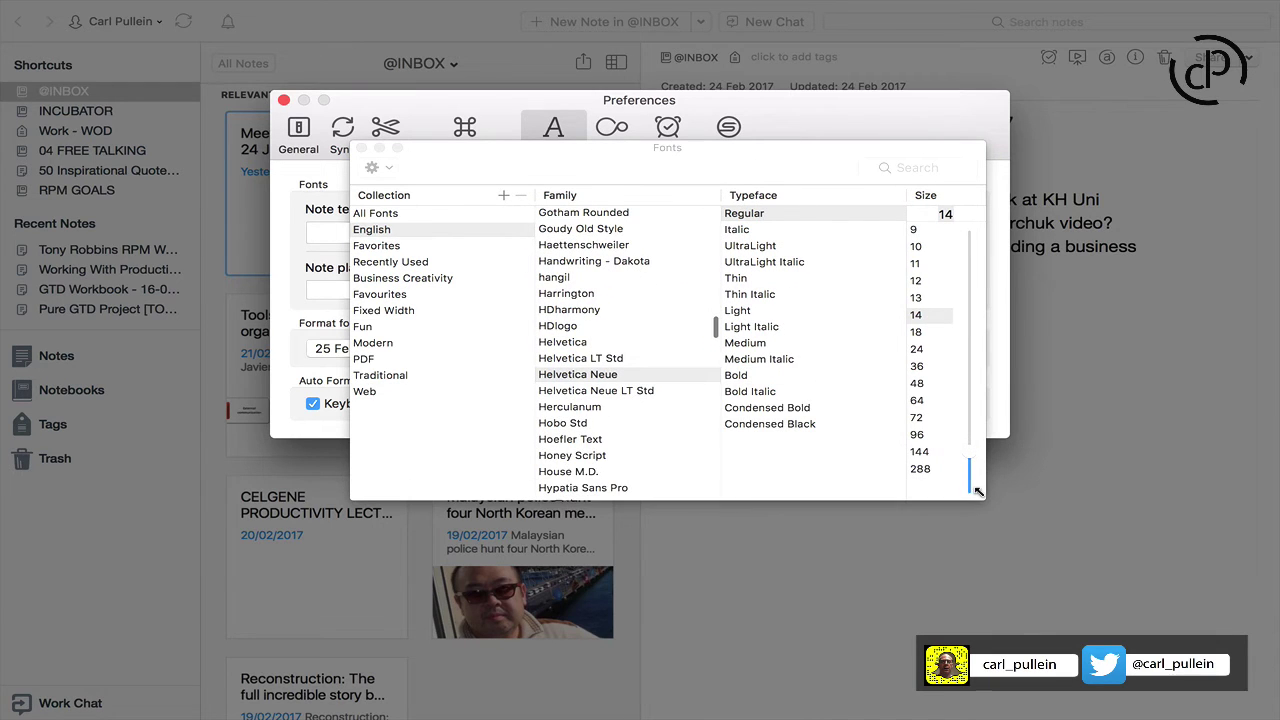
{"action": "scroll", "coordinate": [616, 348], "scroll_direction": "up", "scroll_amount": 2}
{"action": "scroll", "coordinate": [616, 348], "scroll_direction": "down", "scroll_amount": 10}
{"action": "scroll", "coordinate": [616, 348], "scroll_direction": "up", "scroll_amount": 15}
{"action": "scroll", "coordinate": [616, 348], "scroll_direction": "down", "scroll_amount": 10}
{"action": "scroll", "coordinate": [616, 354], "scroll_direction": "up", "scroll_amount": 10}
{"action": "scroll", "coordinate": [617, 355], "scroll_direction": "up", "scroll_amount": 8}
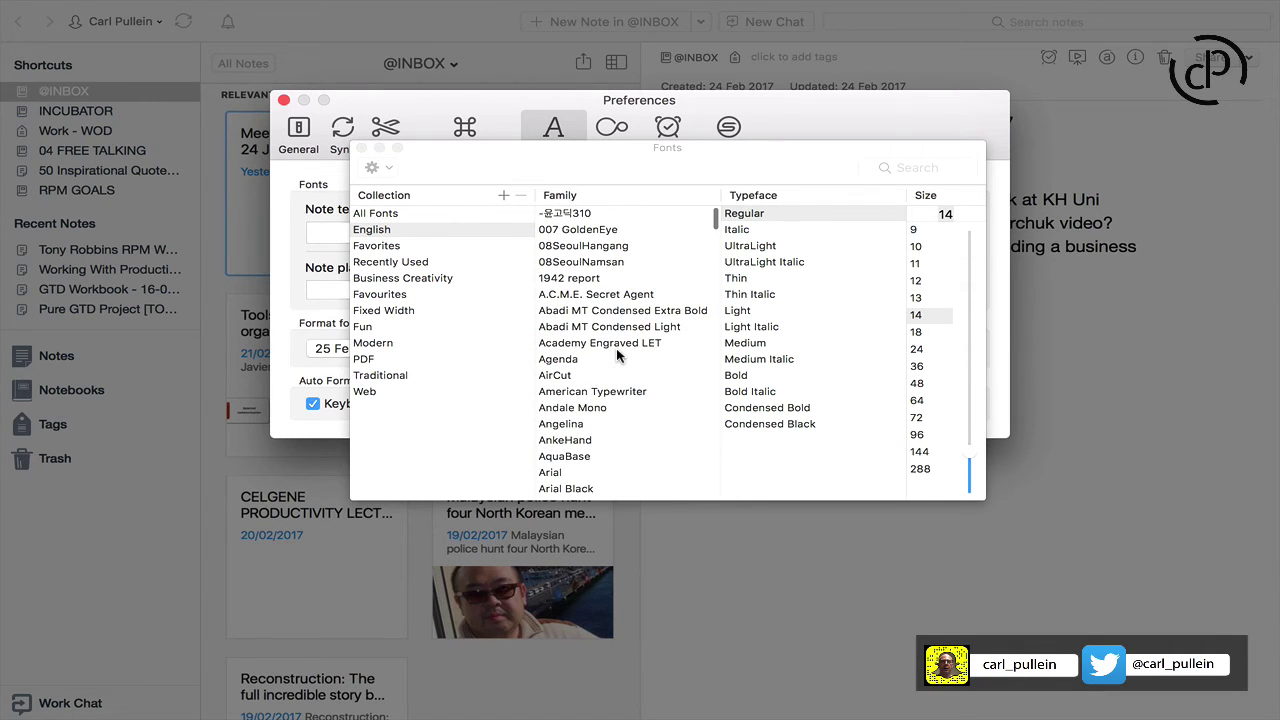
Choose Avenir Next from the Favourites collection and move the windows aside to preview the note.
{"action": "left_click", "coordinate": [388, 294]}
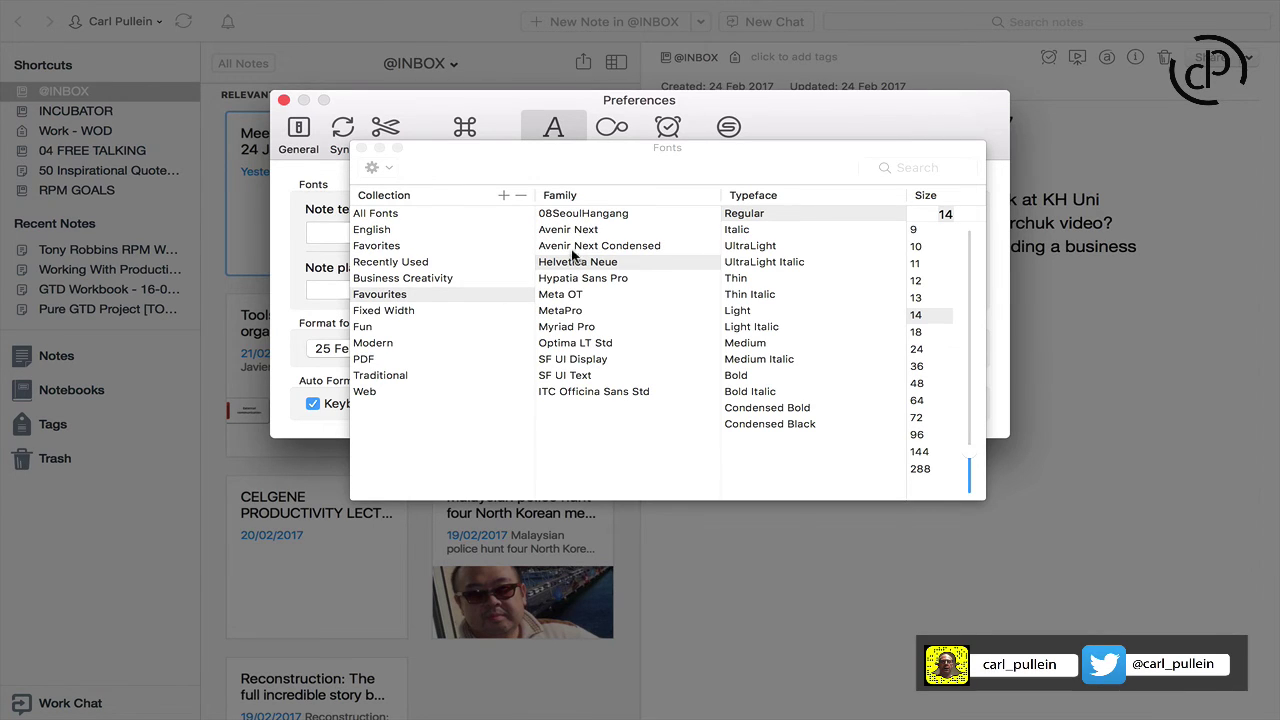
{"action": "left_click", "coordinate": [567, 231]}
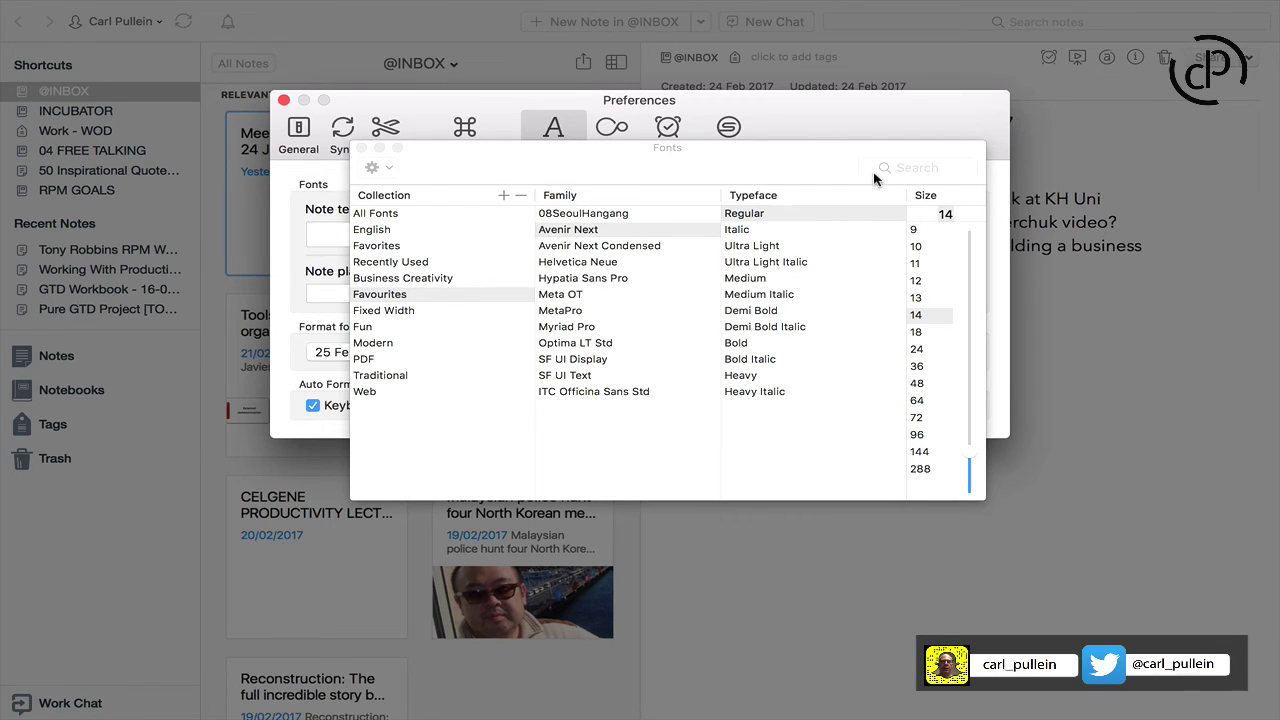
{"action": "left_click_drag", "start_coordinate": [680, 150], "coordinate": [257, 318]}
{"action": "left_click_drag", "start_coordinate": [785, 115], "coordinate": [345, 129]}
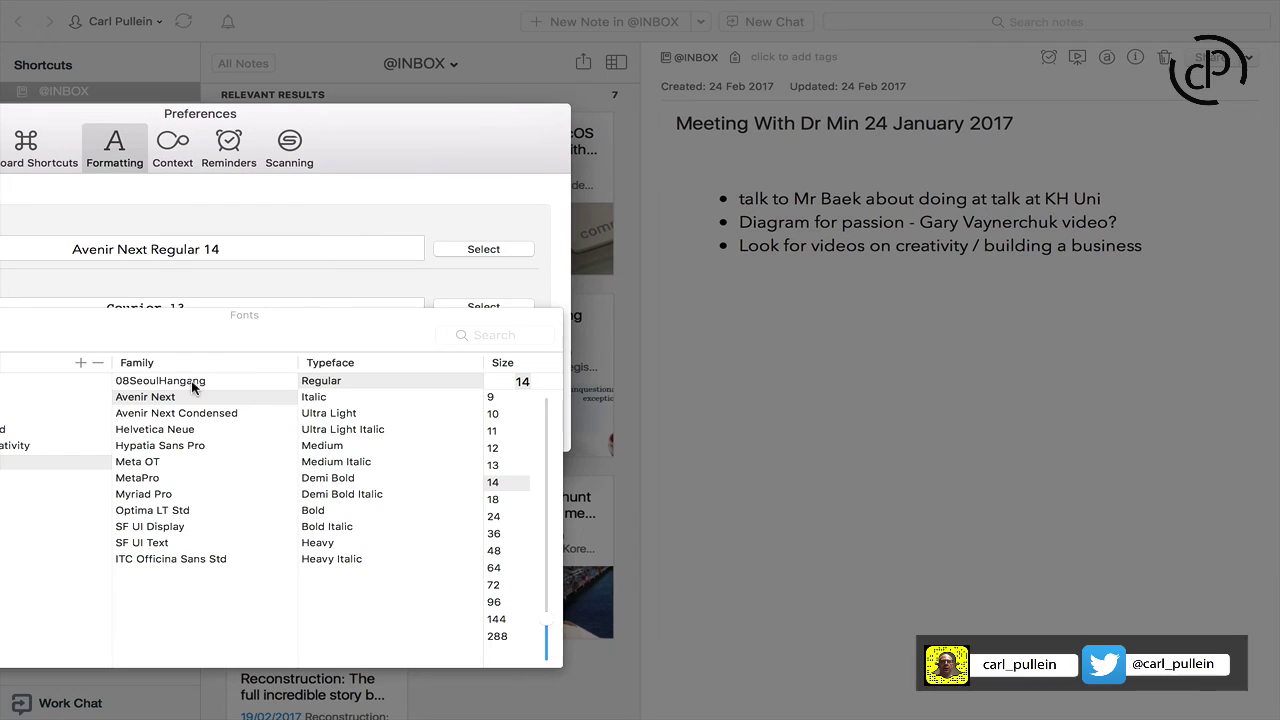
Preview Hypatia Sans Pro, MetaPro, Myriad Pro and Optima LT Std, then revert to Helvetica Neue.
{"action": "left_click", "coordinate": [150, 445]}
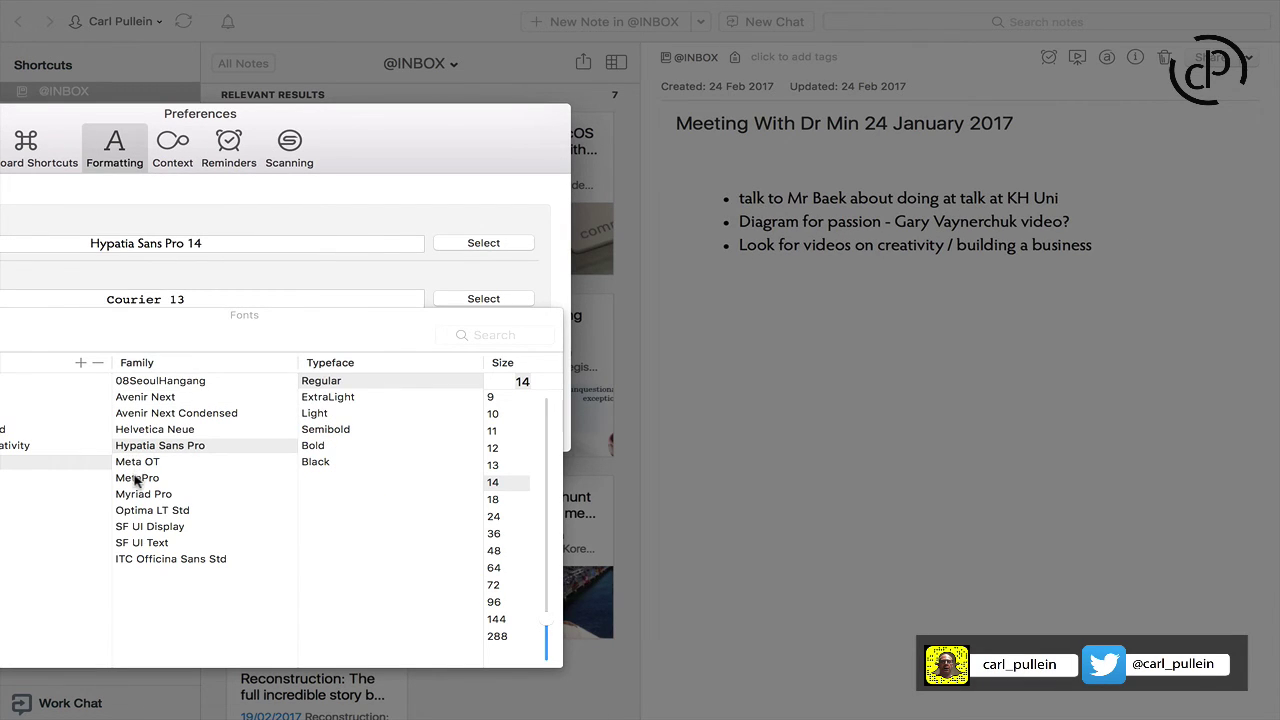
{"action": "left_click", "coordinate": [136, 479]}
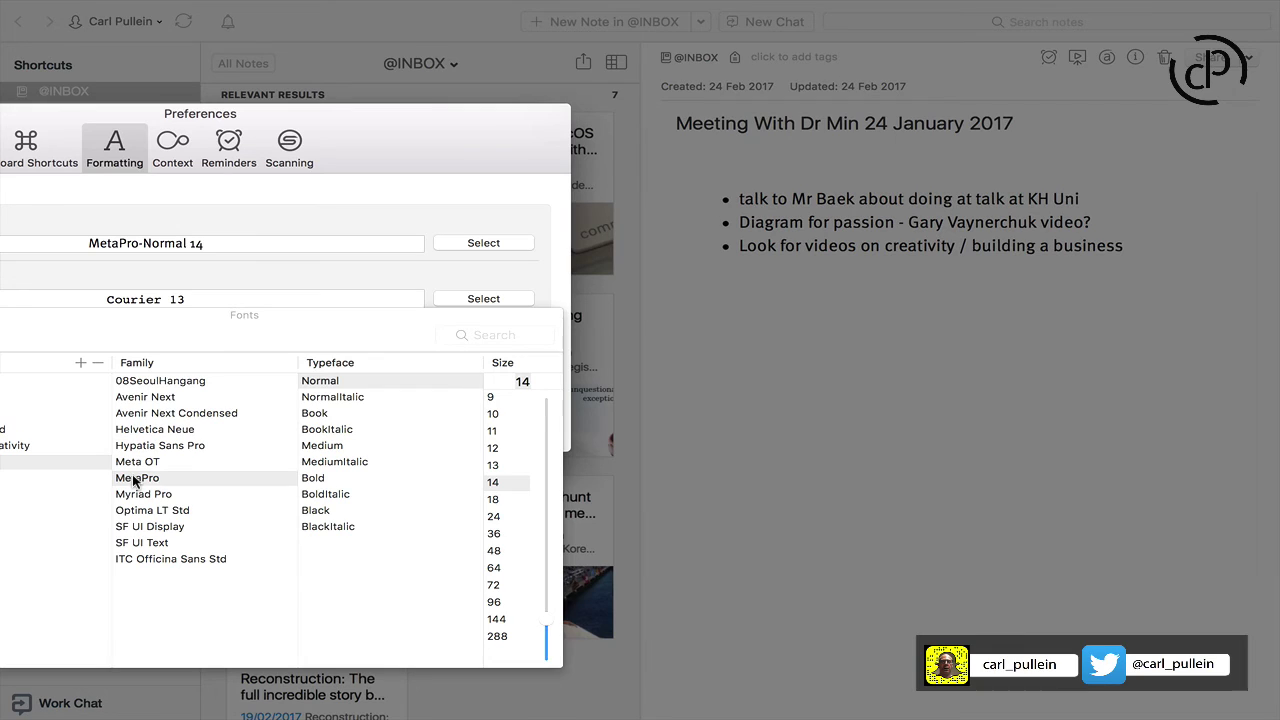
{"action": "left_click", "coordinate": [143, 494]}
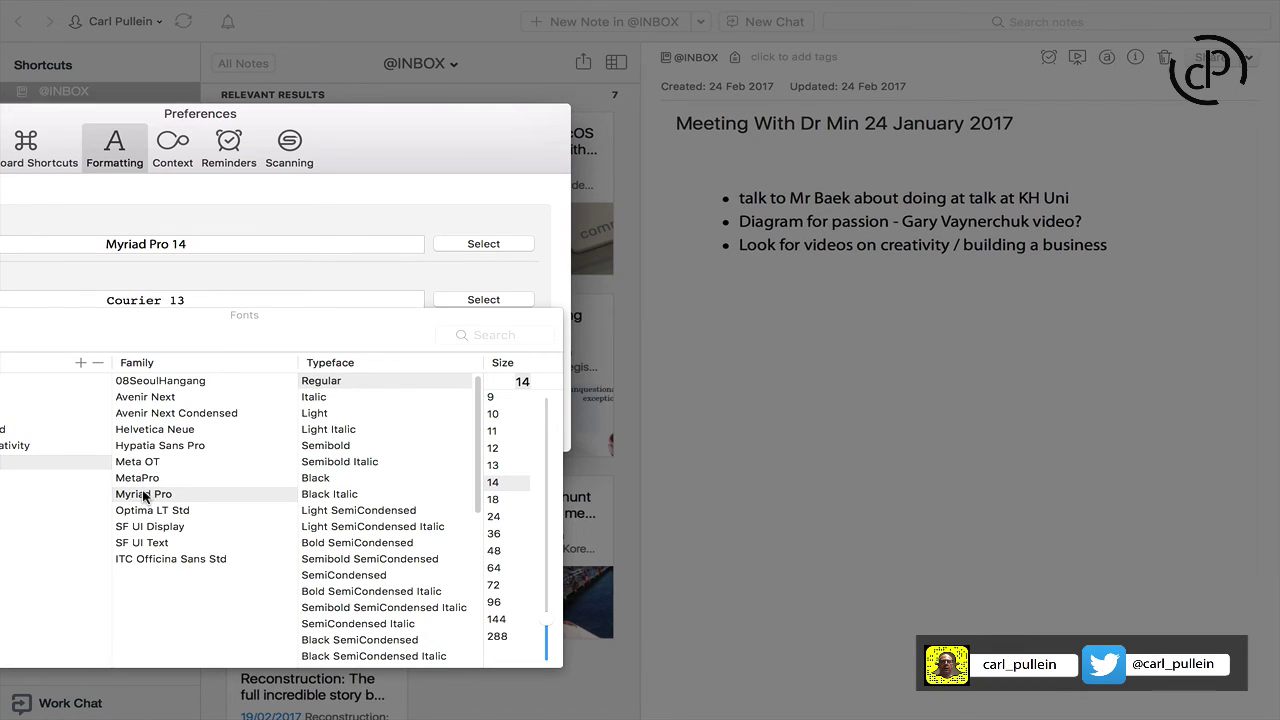
{"action": "left_click", "coordinate": [148, 514]}
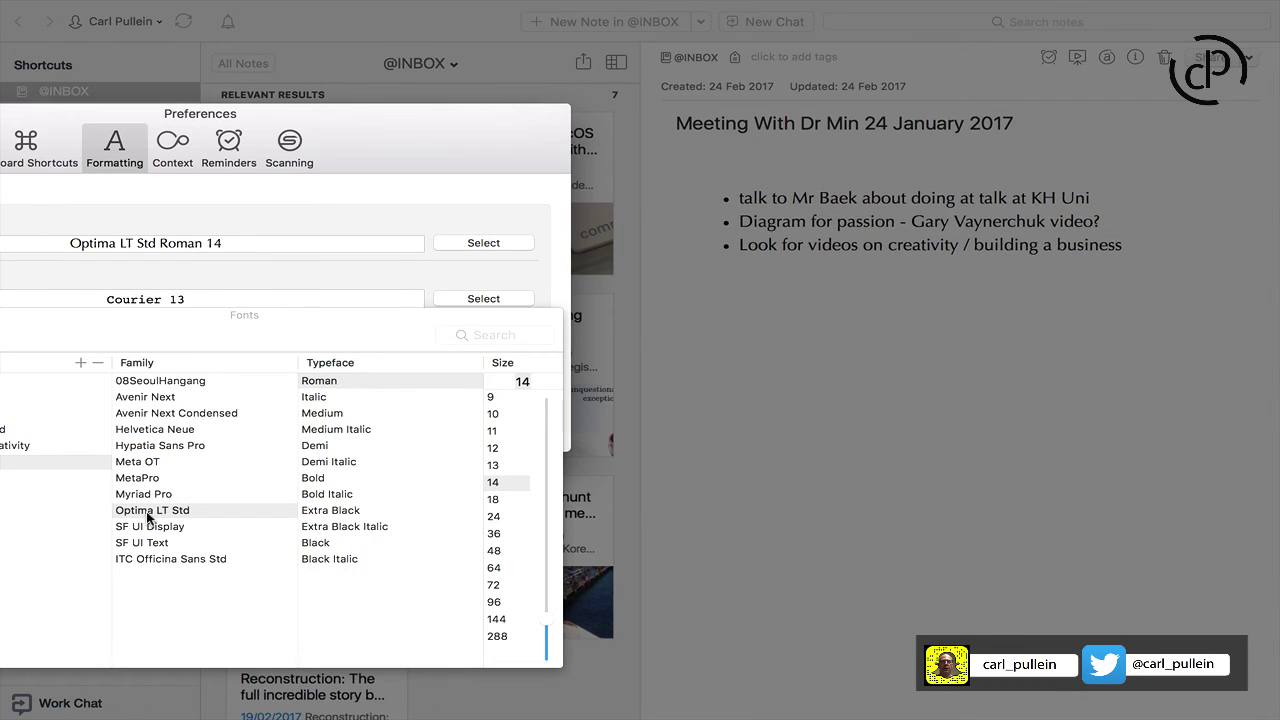
{"action": "left_click", "coordinate": [153, 431]}
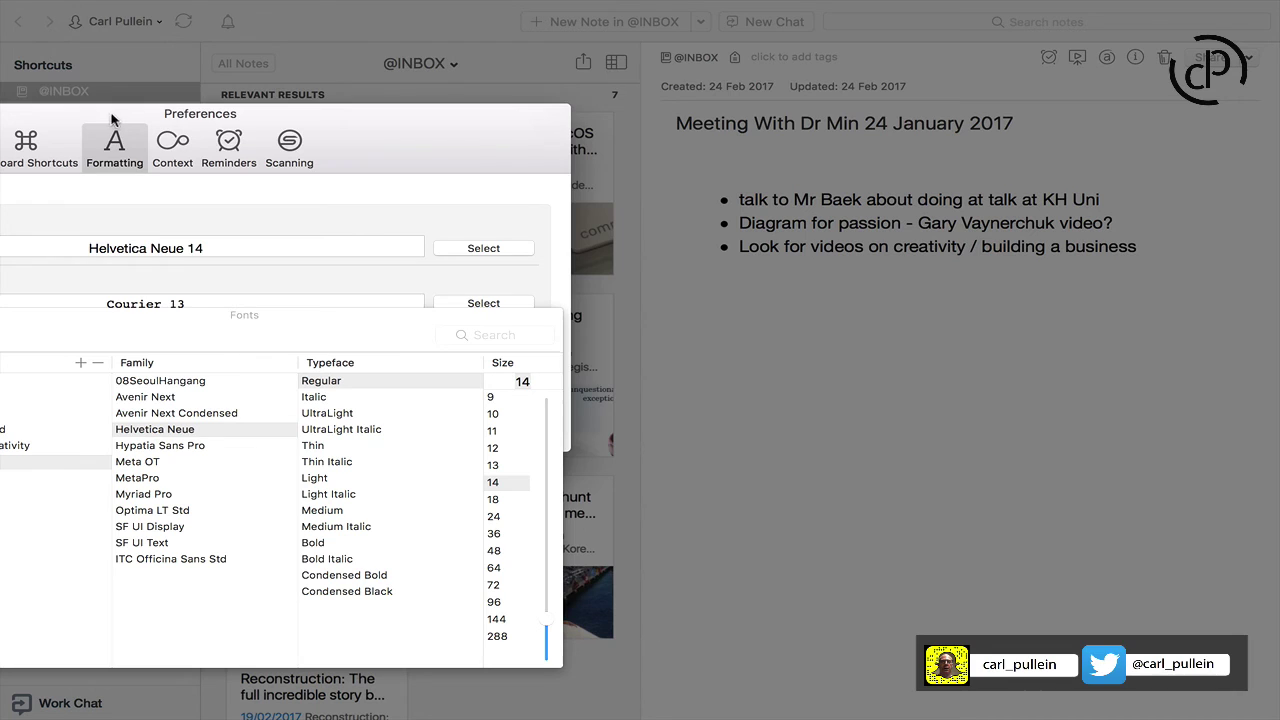
{"action": "left_click_drag", "start_coordinate": [108, 120], "coordinate": [668, 93]}
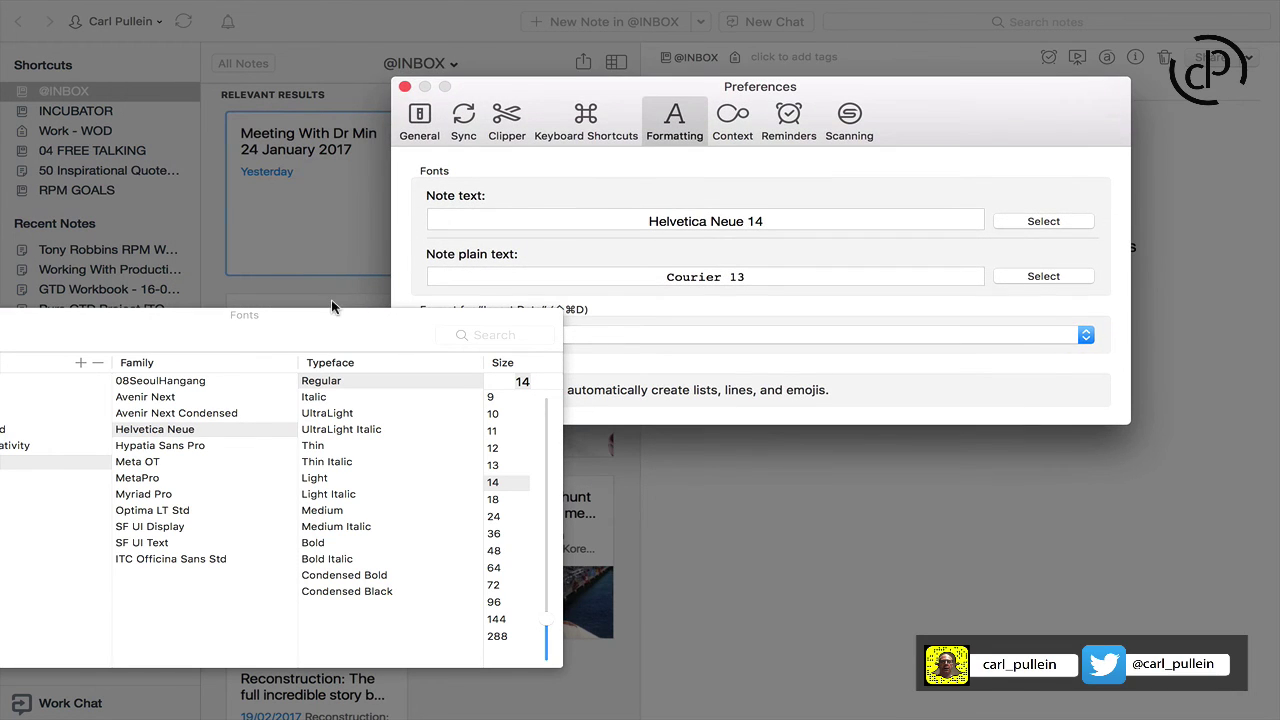
Close the Fonts panel and the Preferences window, leaving the Dr Min note in Helvetica Neue.
{"action": "left_click_drag", "start_coordinate": [339, 330], "coordinate": [688, 346]}
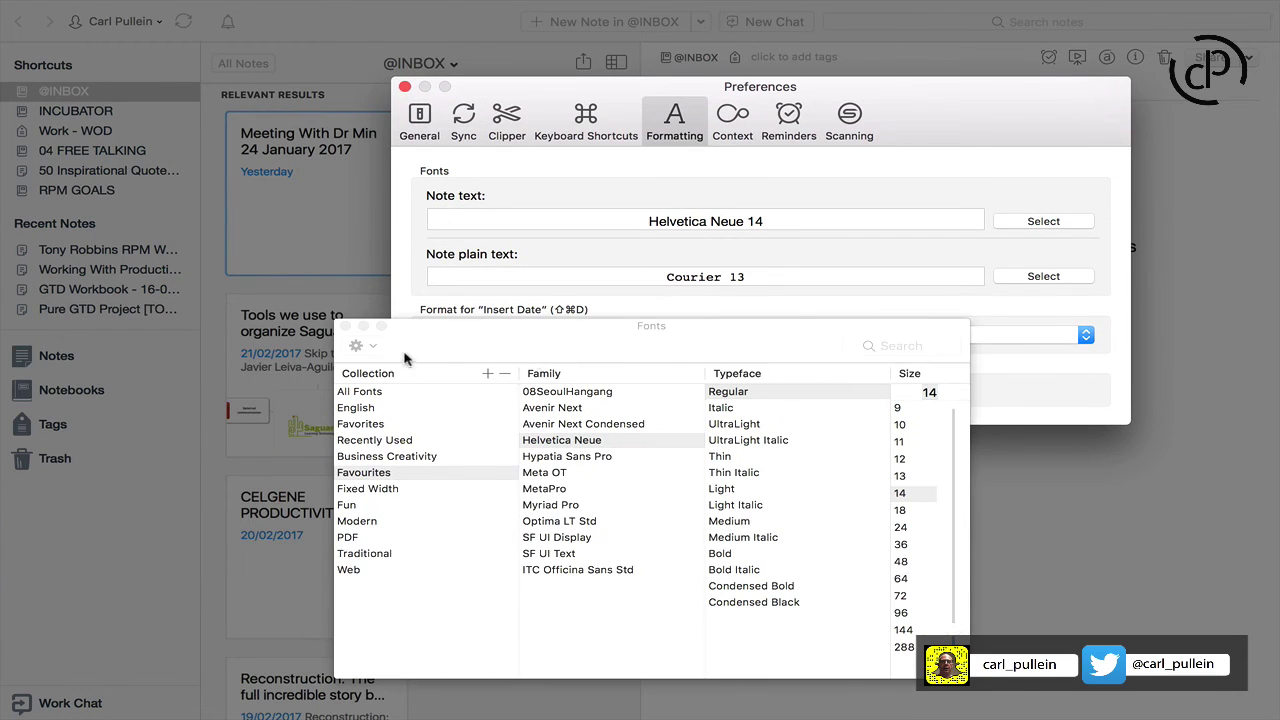
{"action": "left_click", "coordinate": [345, 326]}
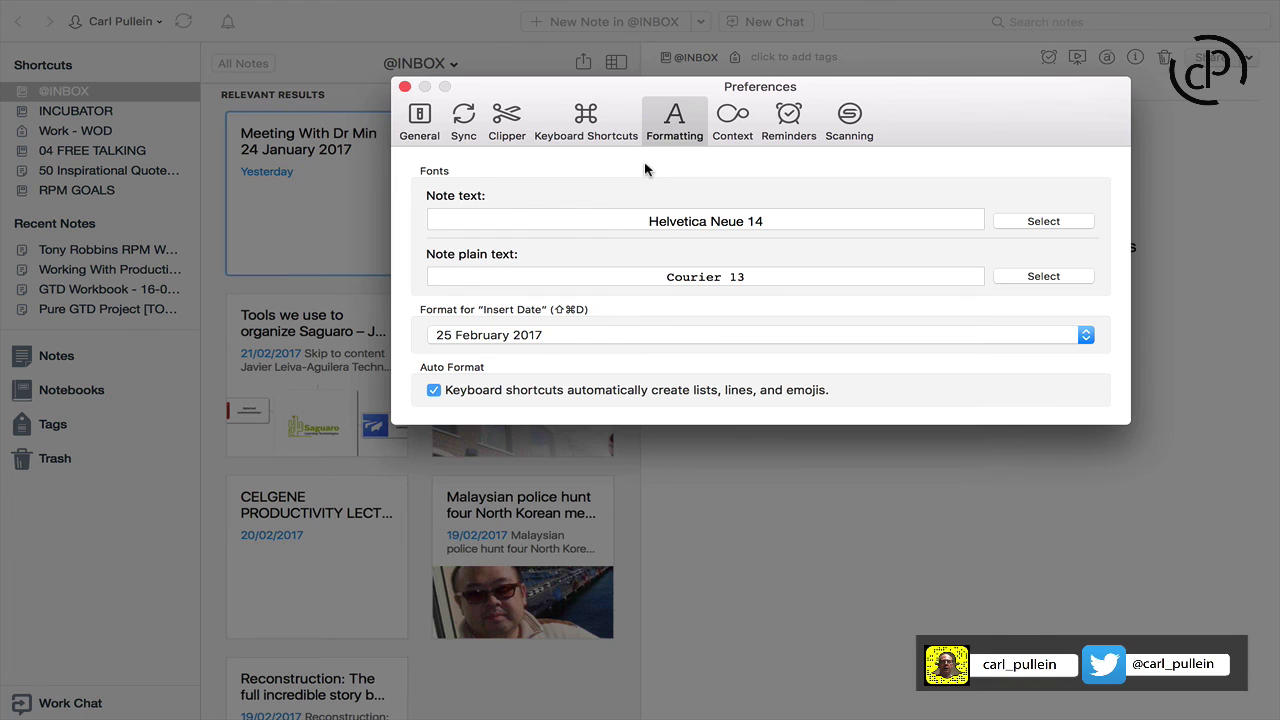
{"action": "left_click", "coordinate": [405, 87]}
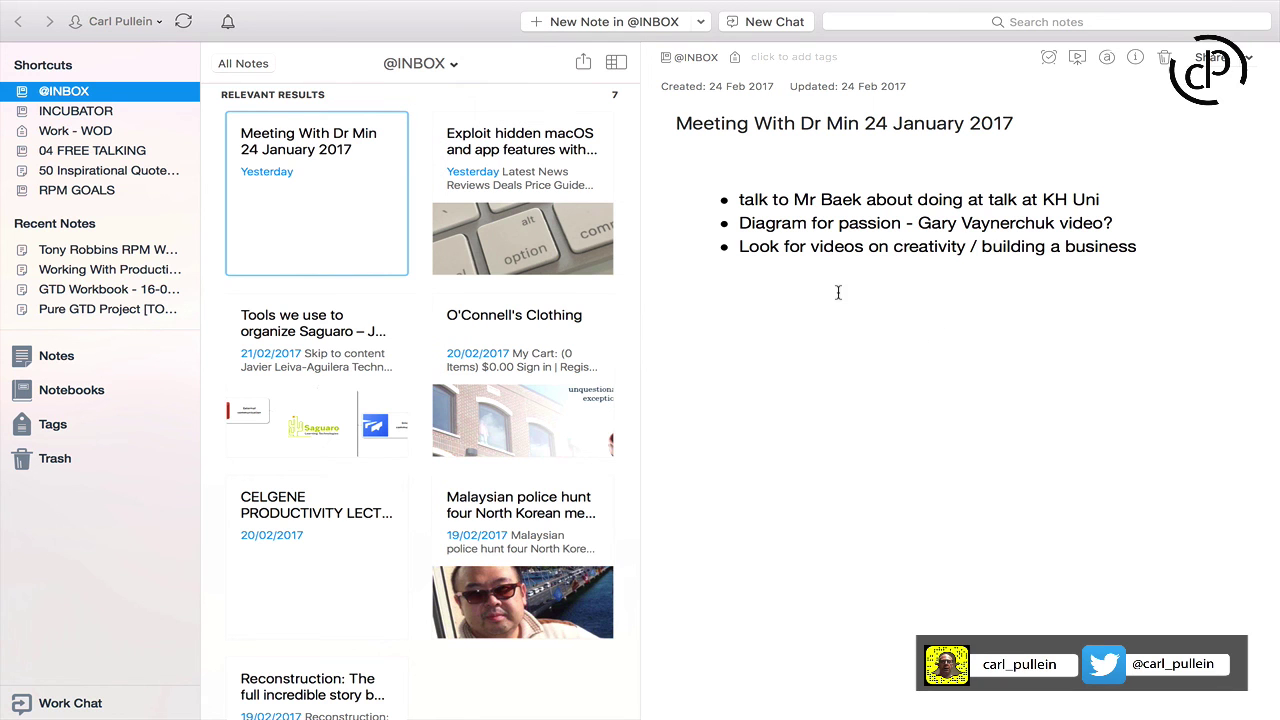